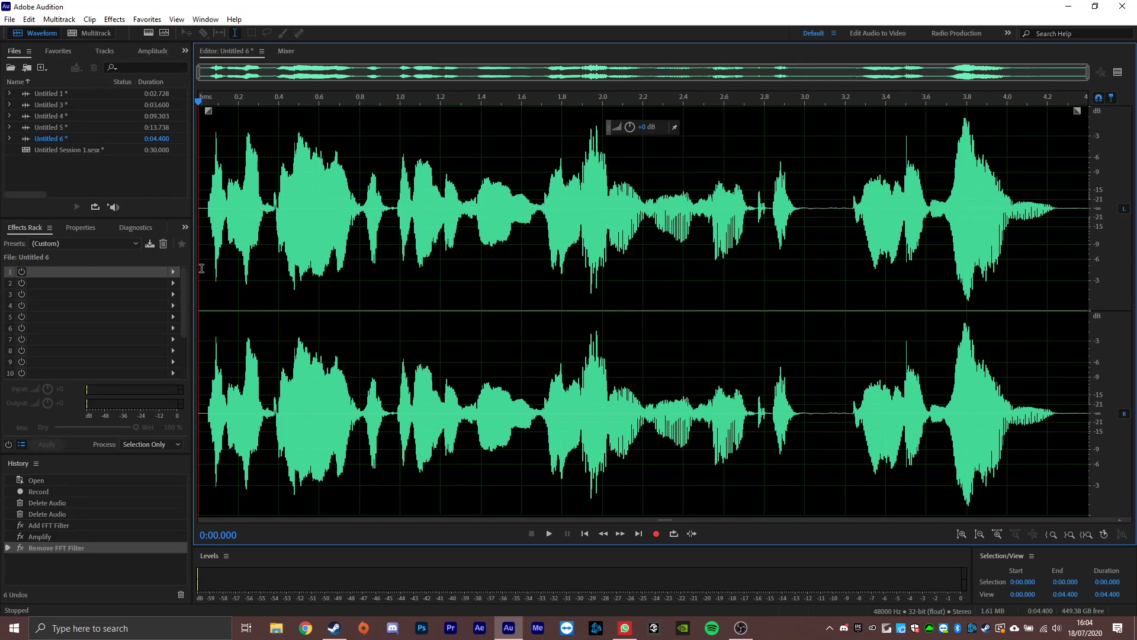
- Play back the voice recording, then put an FFT Filter in effects rack slot 1
key("space")
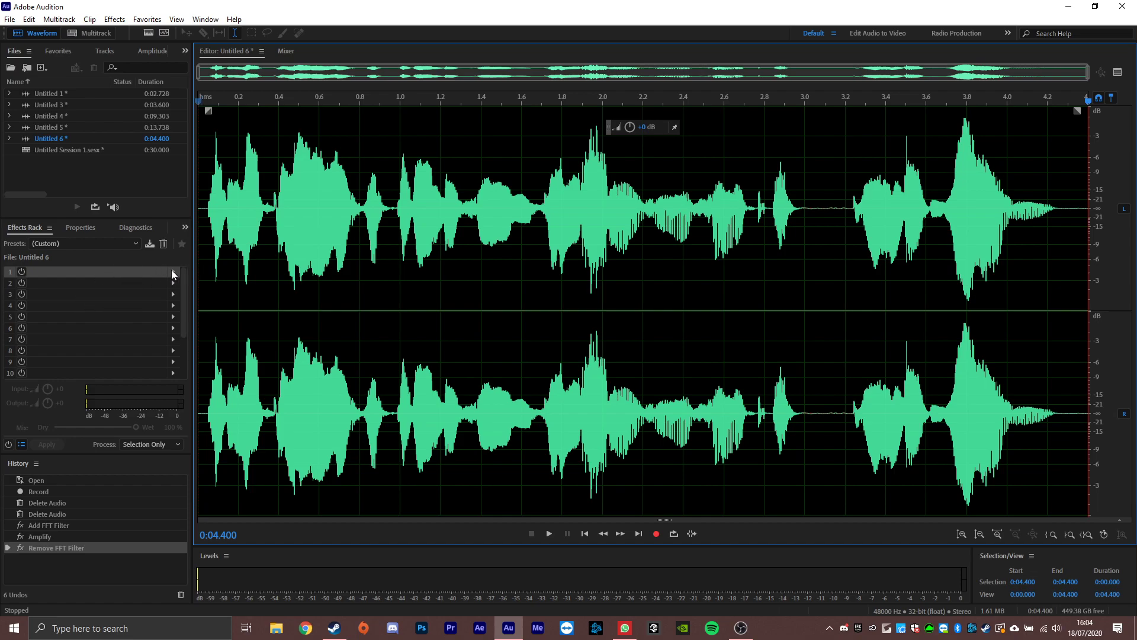
left_click(171, 269)
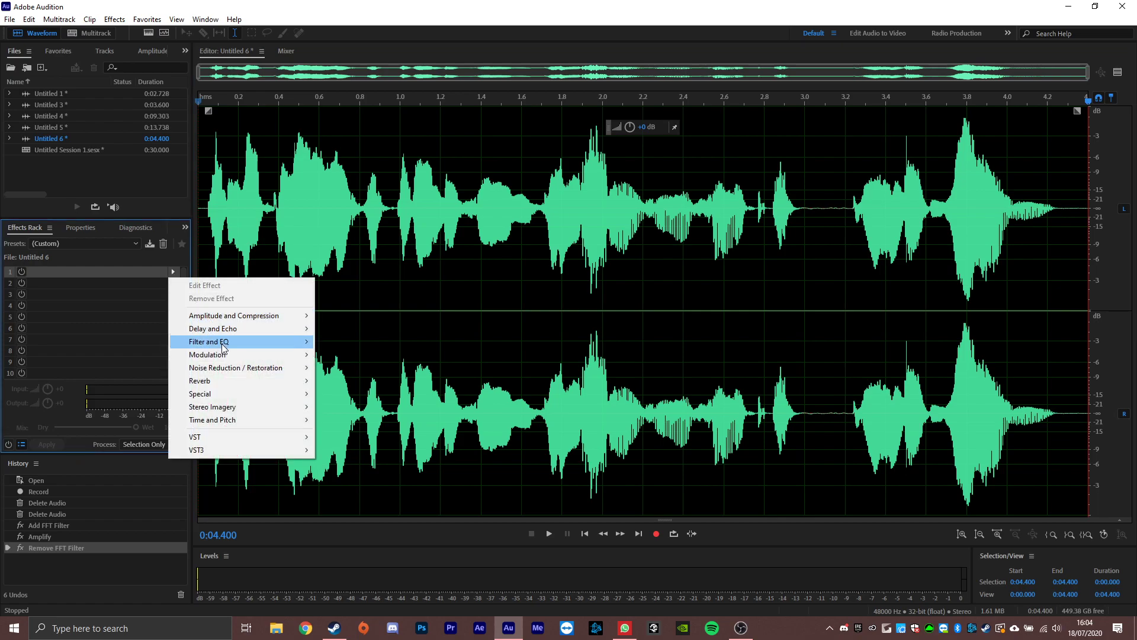
mouse_move(210, 341)
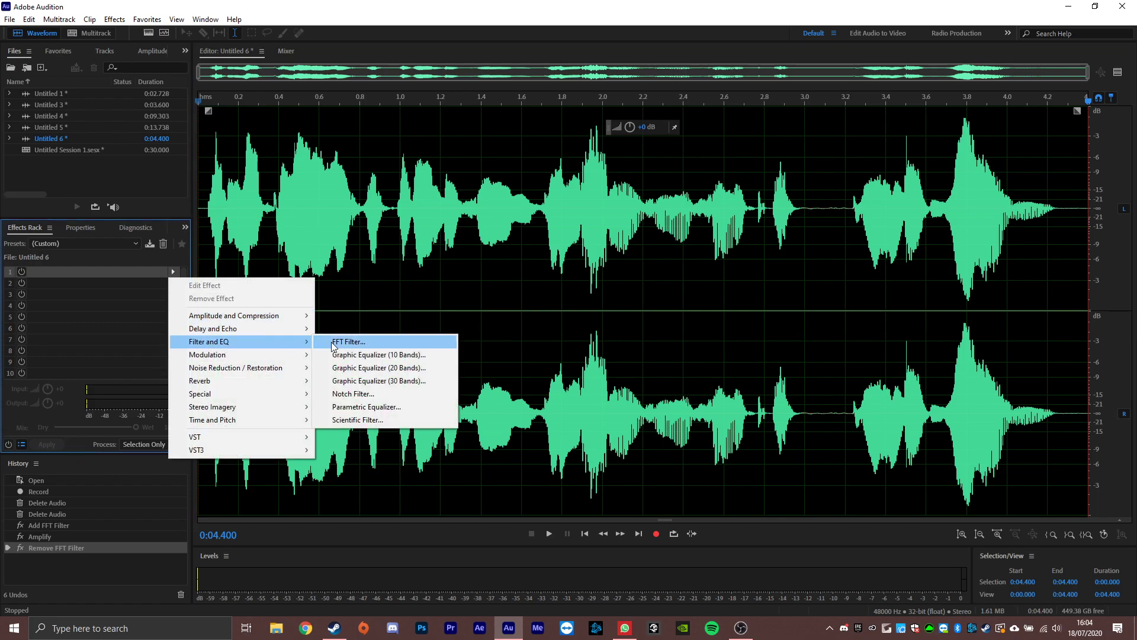
left_click(334, 345)
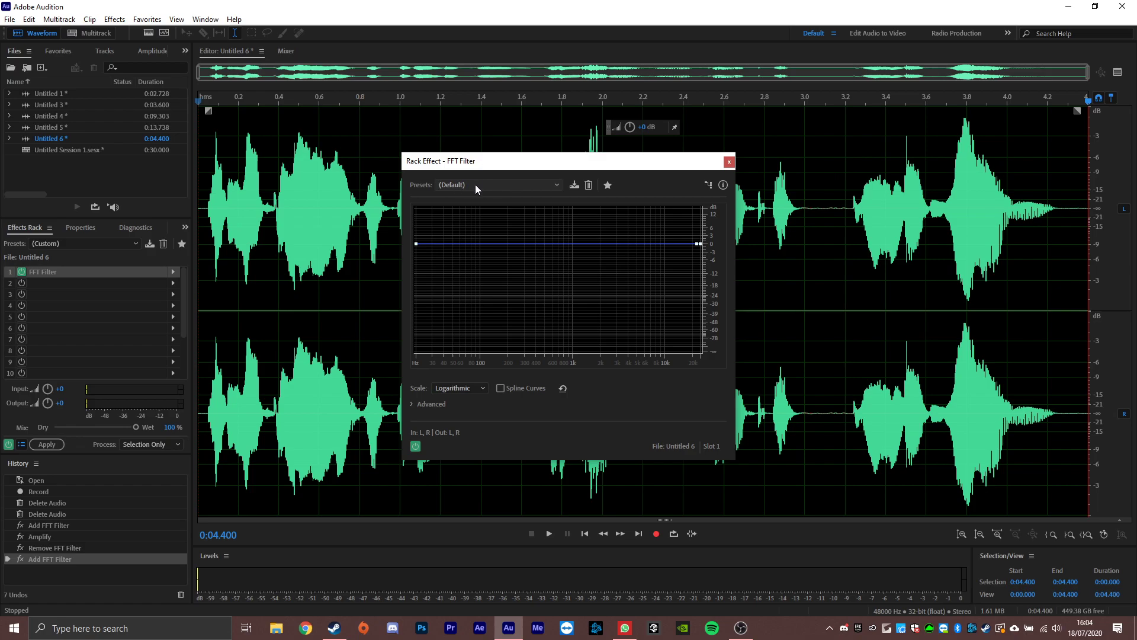
- Switch the FFT Filter to Telephone - Receiver and preview the clip from its start
left_click(476, 184)
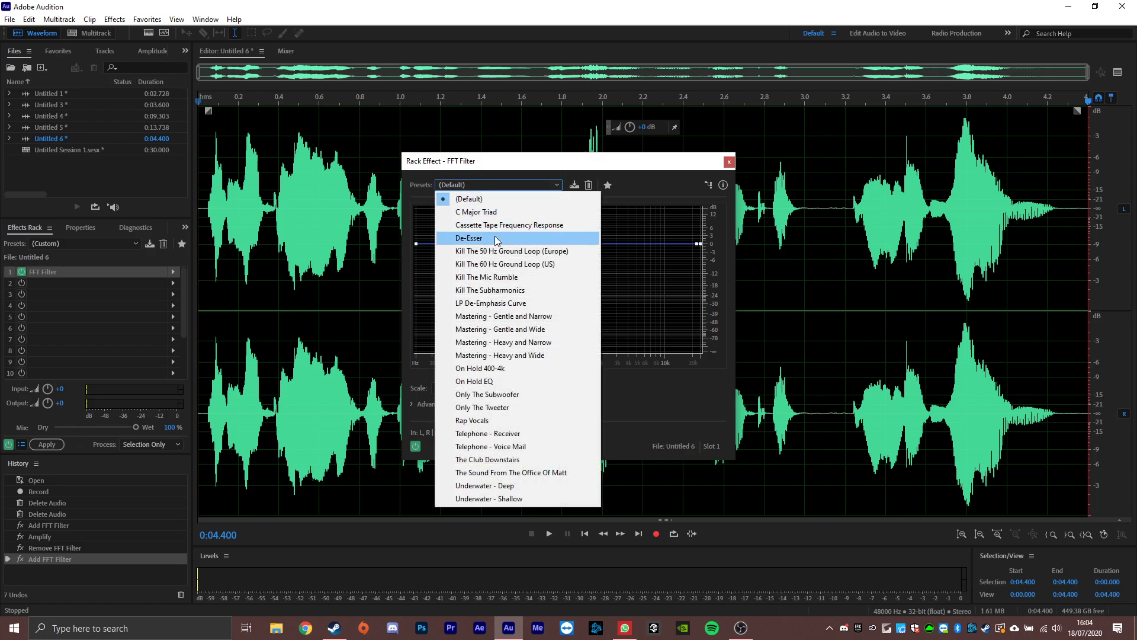
left_click(524, 436)
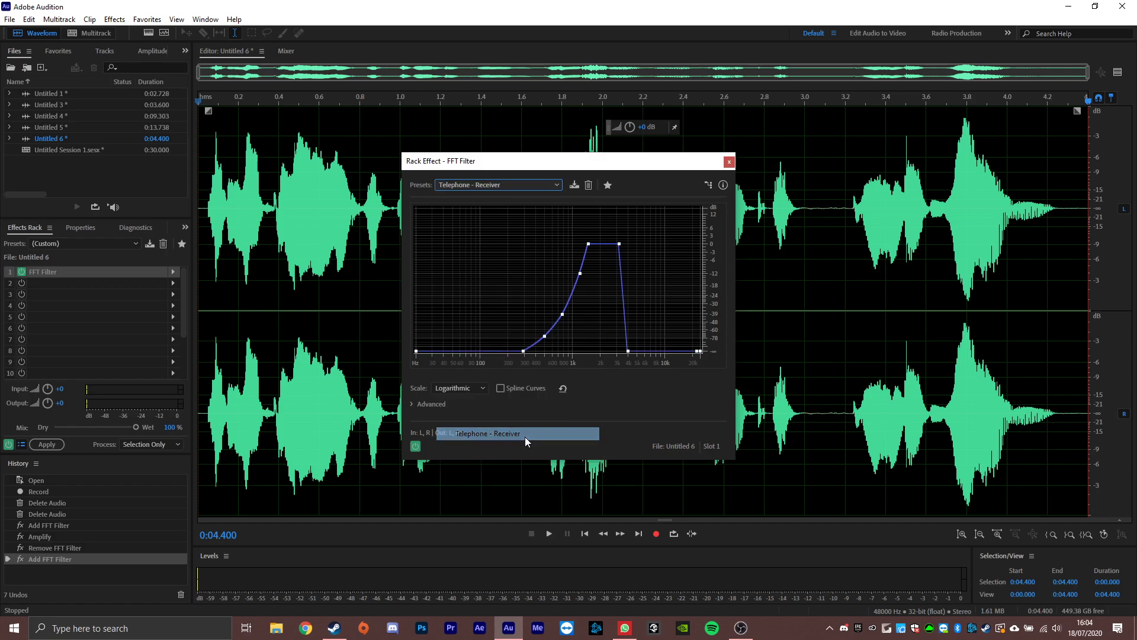
left_click(202, 248)
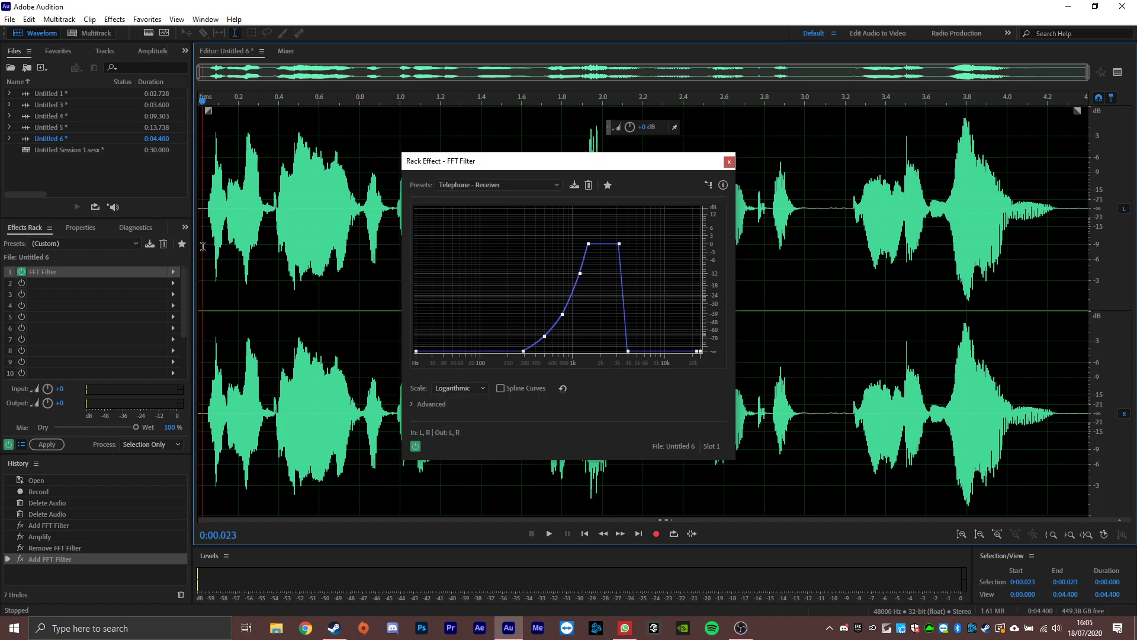
key("space")
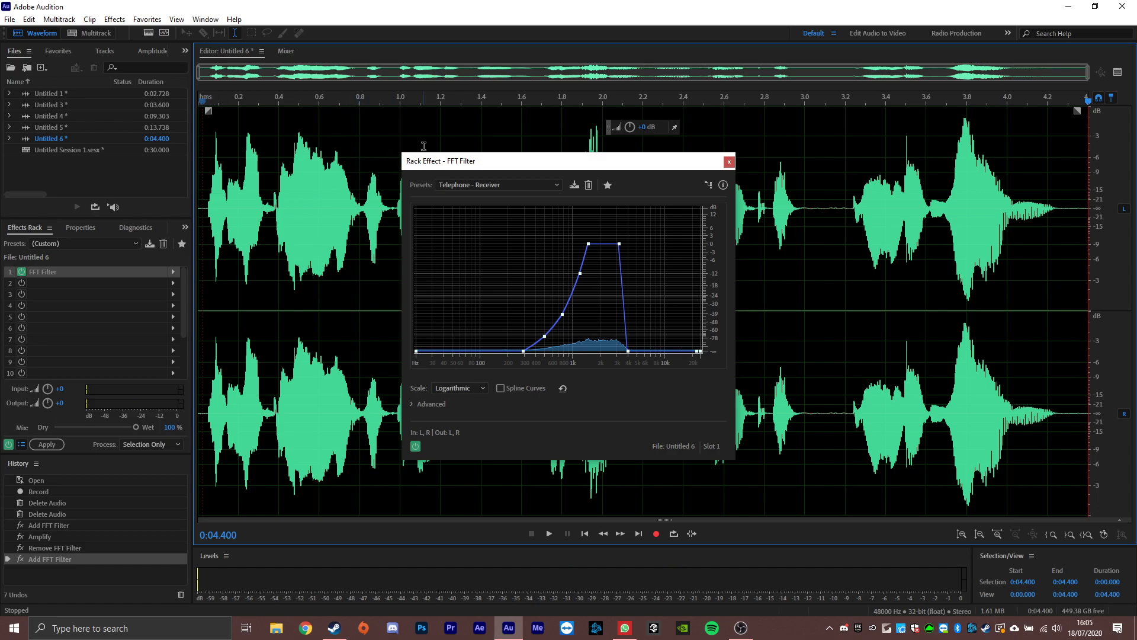
- Switch the FFT Filter to Telephone - Voice Mail and preview the clip through it twice
left_click(484, 185)
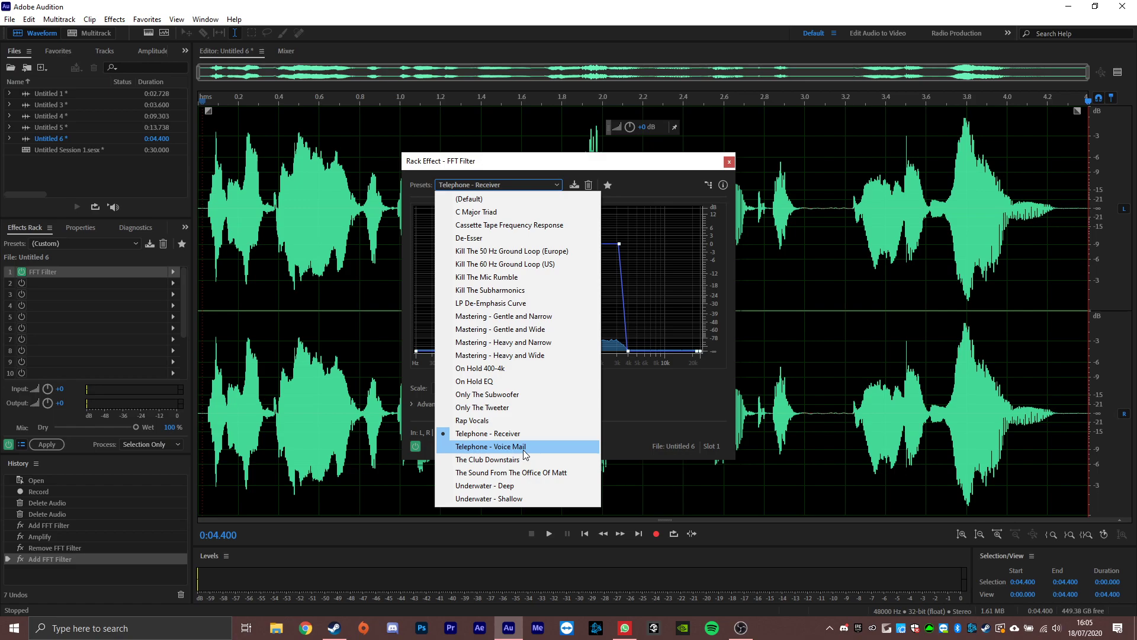
left_click(524, 450)
key("space")
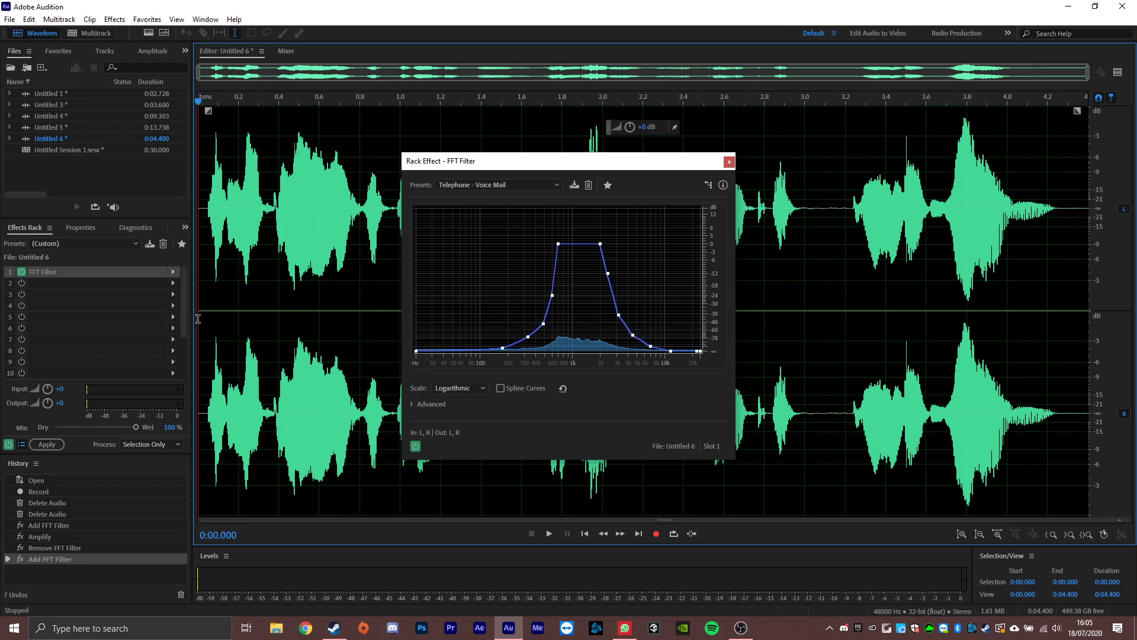
key("space")
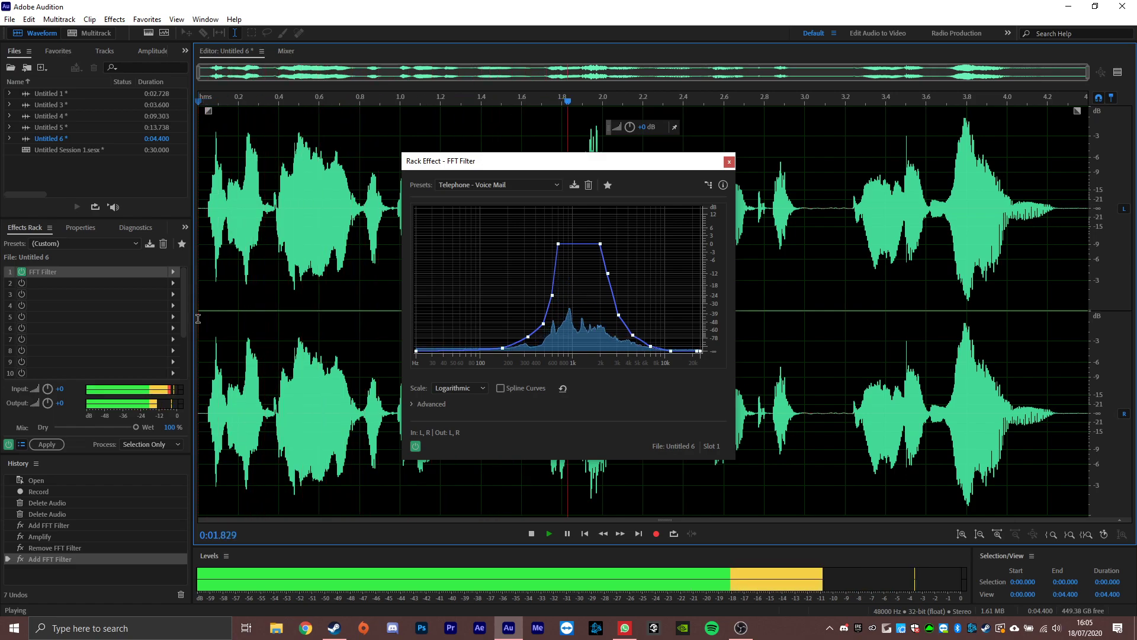